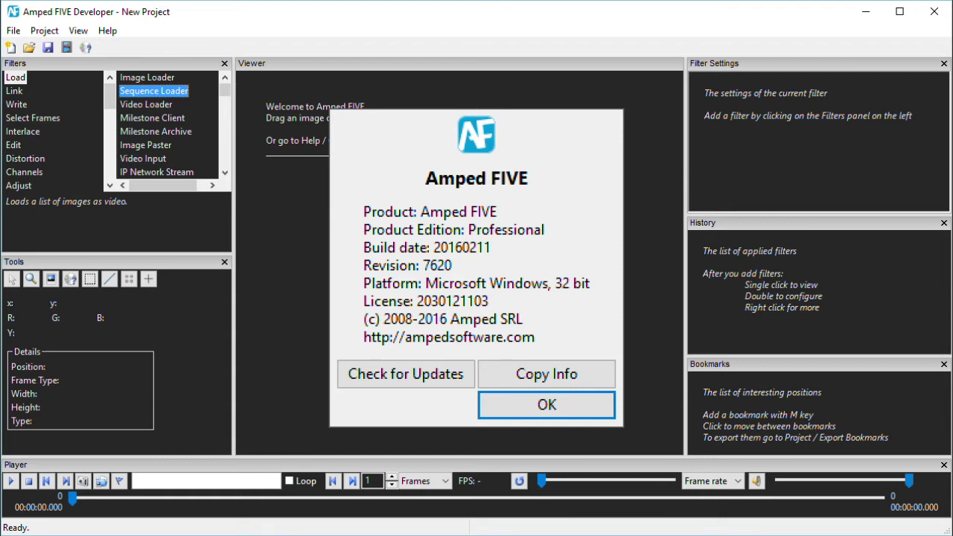
# Dismiss the About Amped FIVE dialog with OK to reach the empty new project
pyautogui.press('Return')
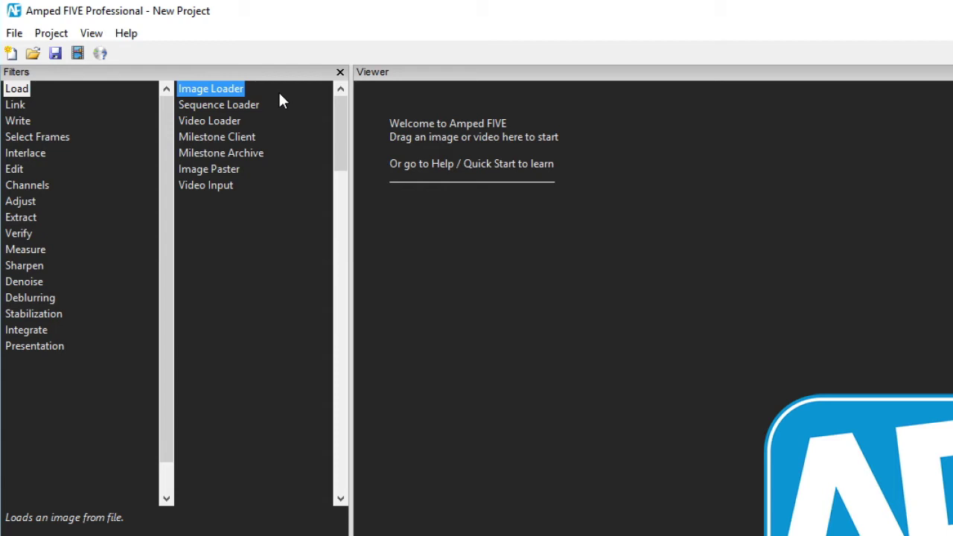
# Show the Video Loader, Sequence Loader, Milestone Client and Milestone Archive descriptions
pyautogui.click(282, 121)
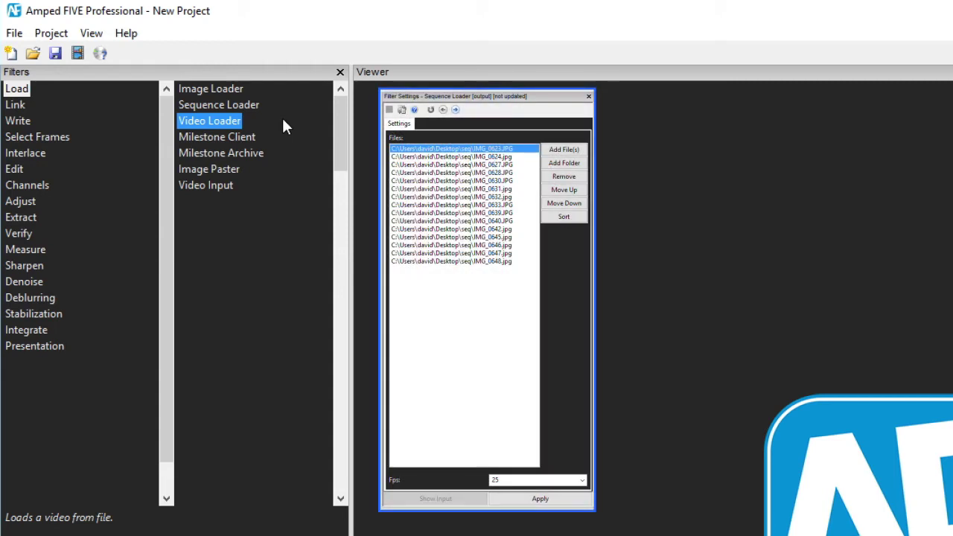
pyautogui.click(280, 108)
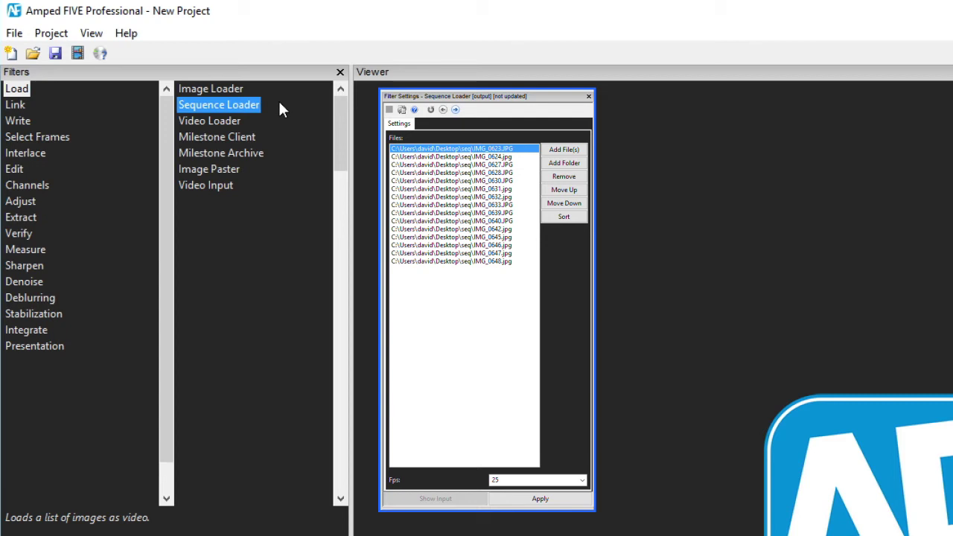
pyautogui.click(283, 138)
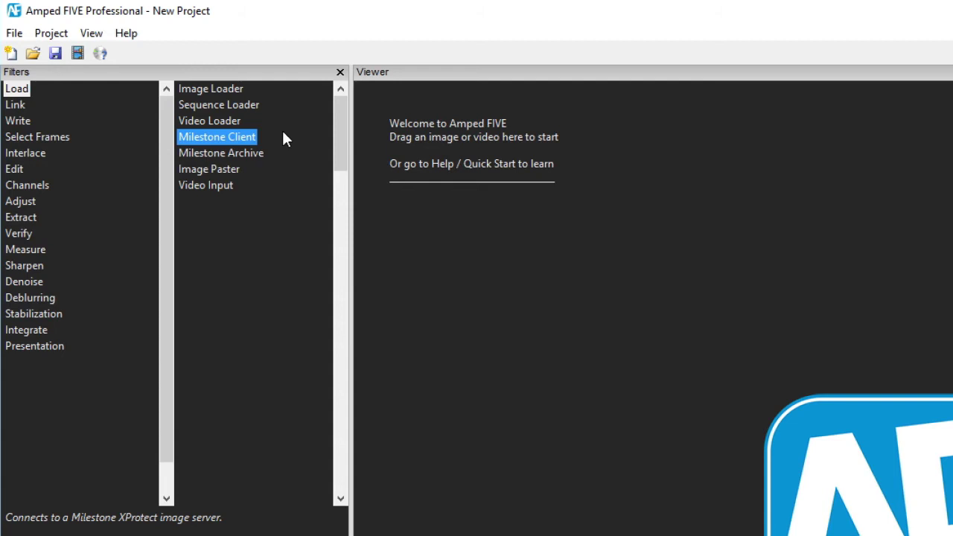
pyautogui.click(291, 154)
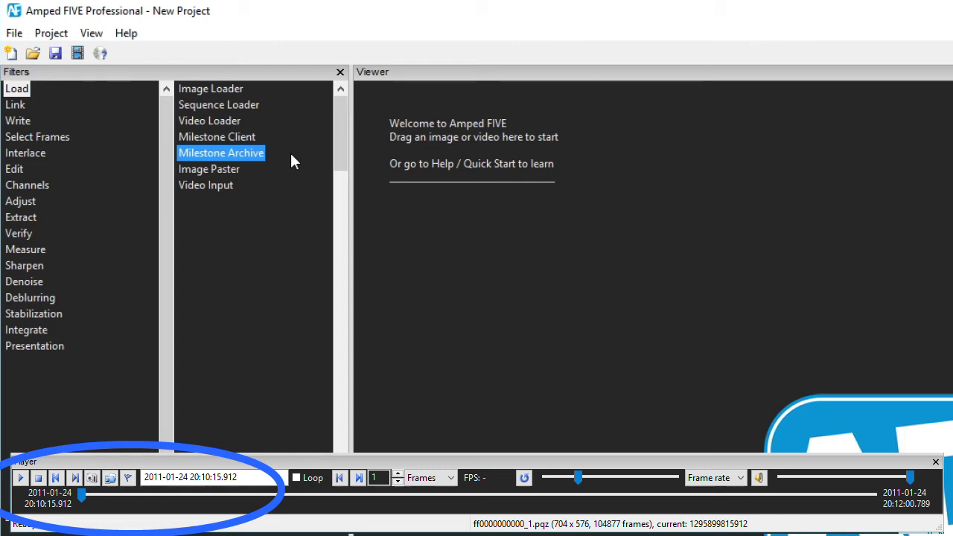
# Show Image Paster and Video Input, then open Video Input's Filter Settings
pyautogui.click(294, 171)
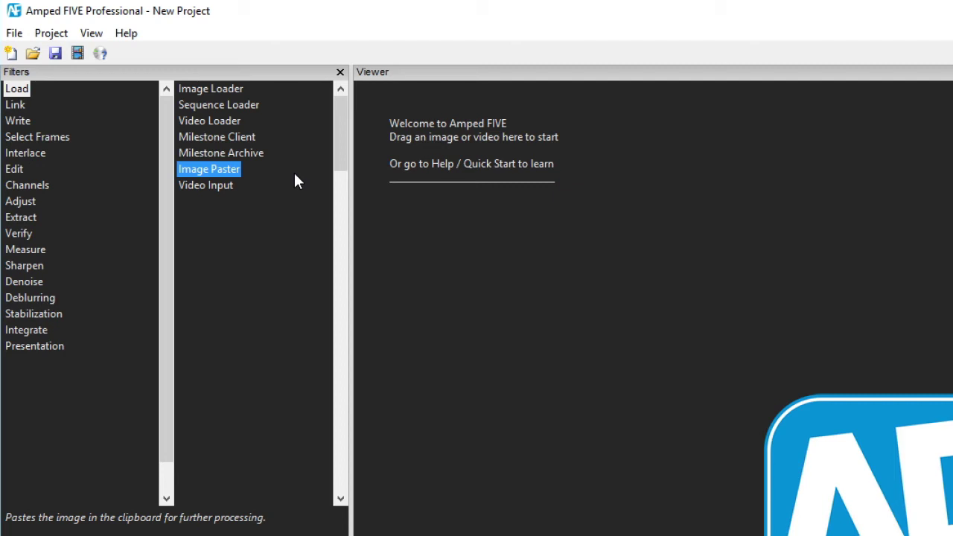
pyautogui.click(295, 185)
pyautogui.doubleClick(296, 192)
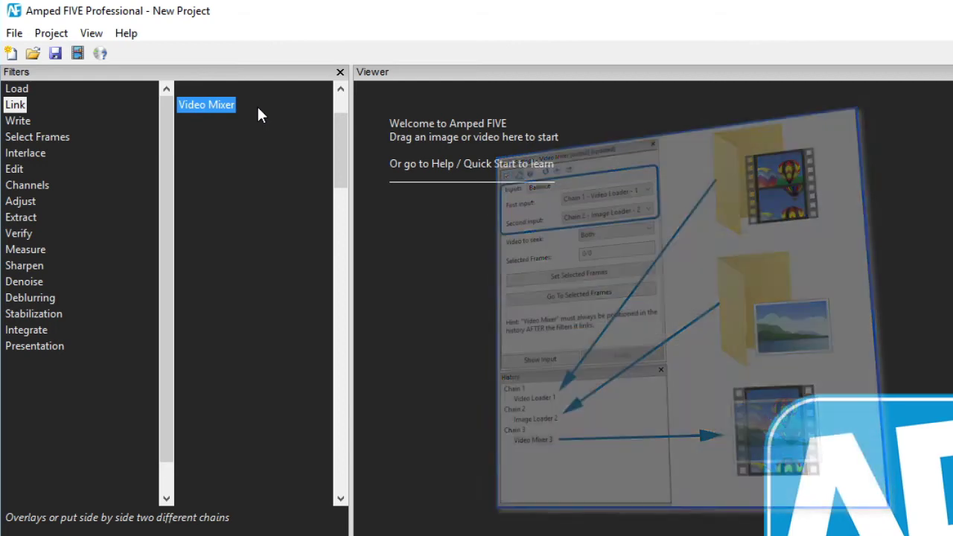
# Switch to the Write category and show the Sequence Writer and Video Writer descriptions
pyautogui.press('Down')
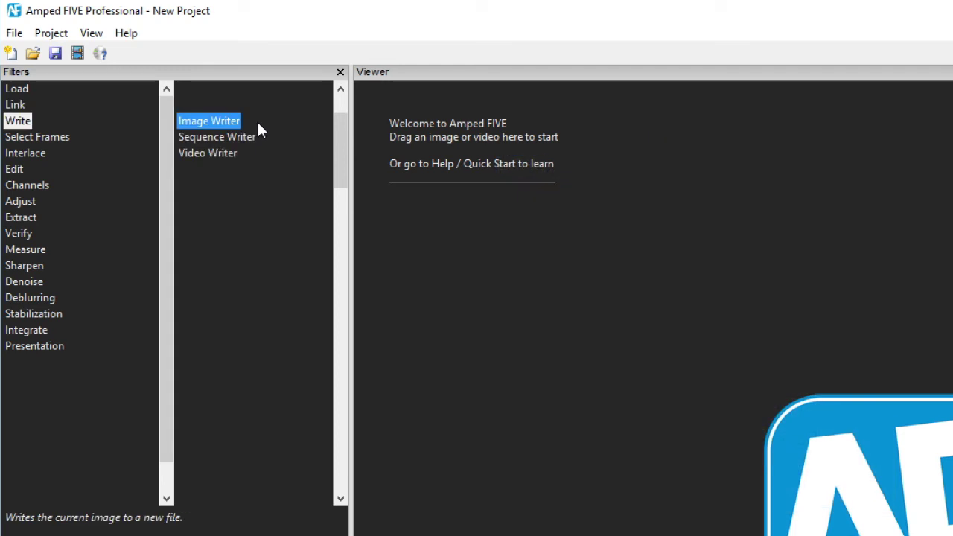
pyautogui.click(285, 134)
pyautogui.click(291, 155)
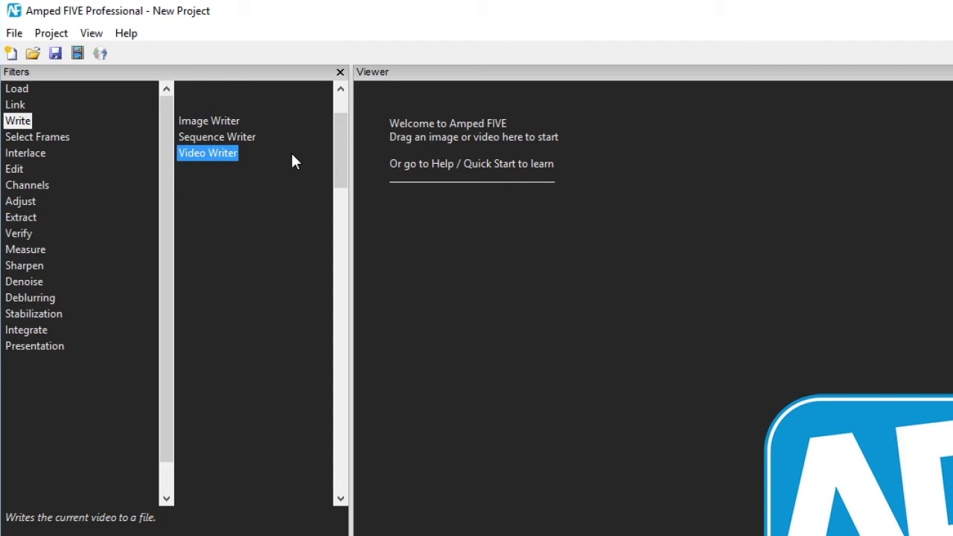
# Show the Range Selector and Sparse Selector descriptions, then open Remove Duplicates settings
pyautogui.press('Down')
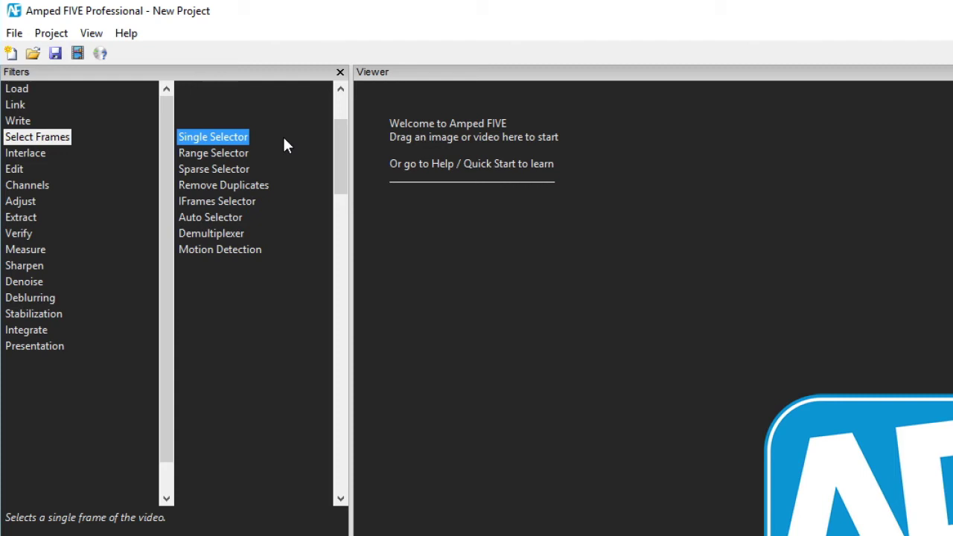
pyautogui.click(289, 155)
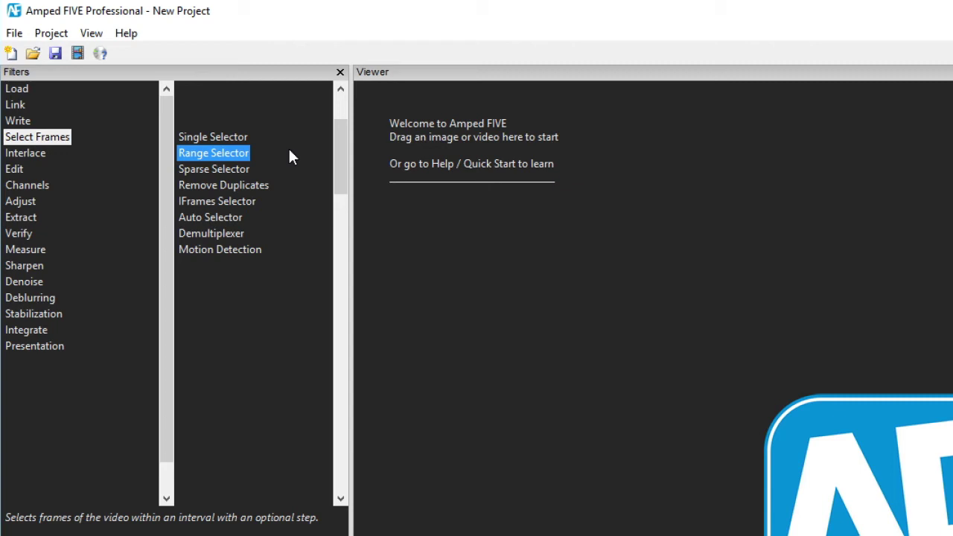
pyautogui.click(290, 170)
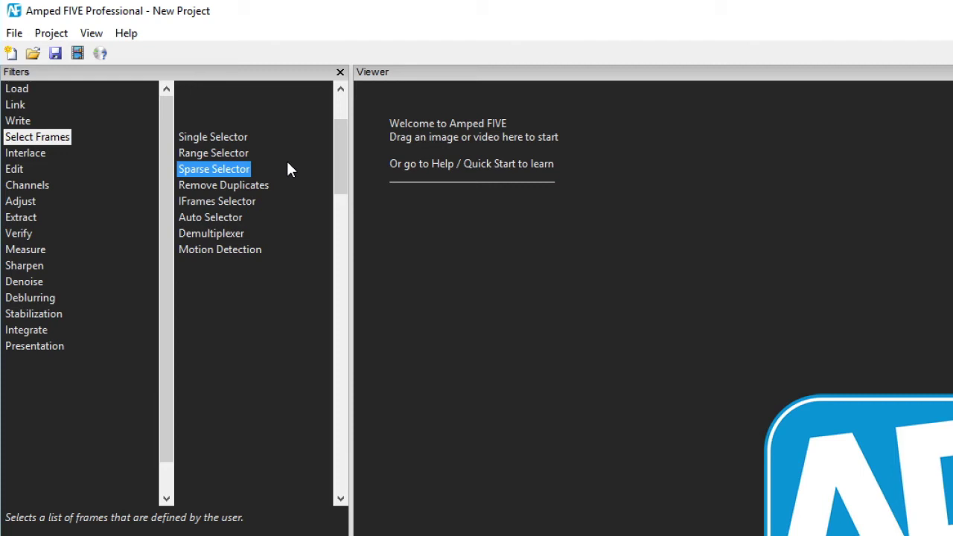
pyautogui.click(297, 185)
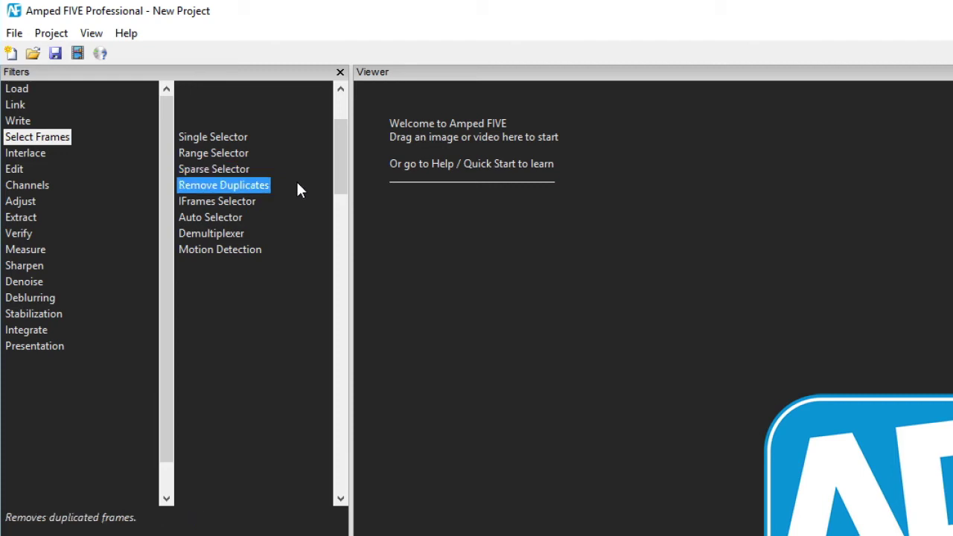
pyautogui.doubleClick(297, 185)
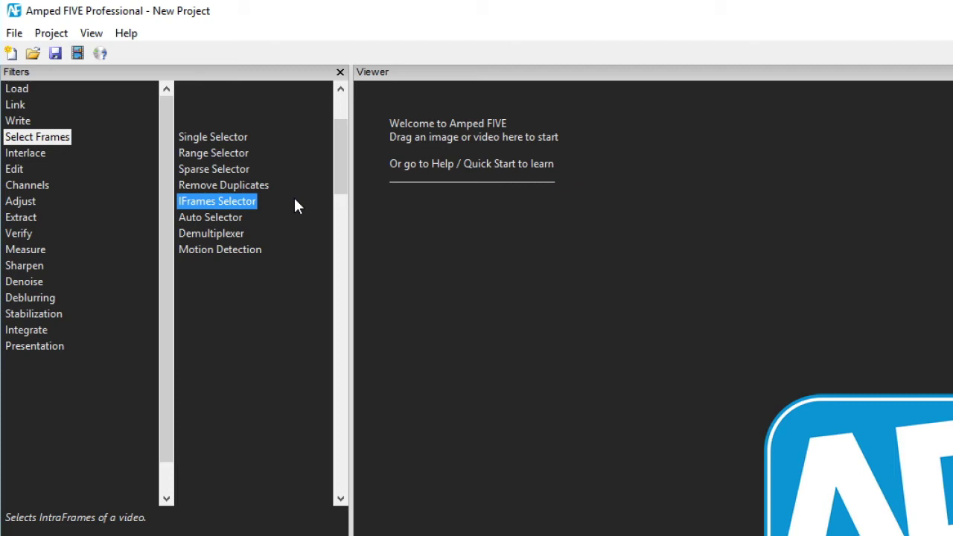
# Show the Auto Selector, Demultiplexer and Motion Detection filter descriptions
pyautogui.click(292, 217)
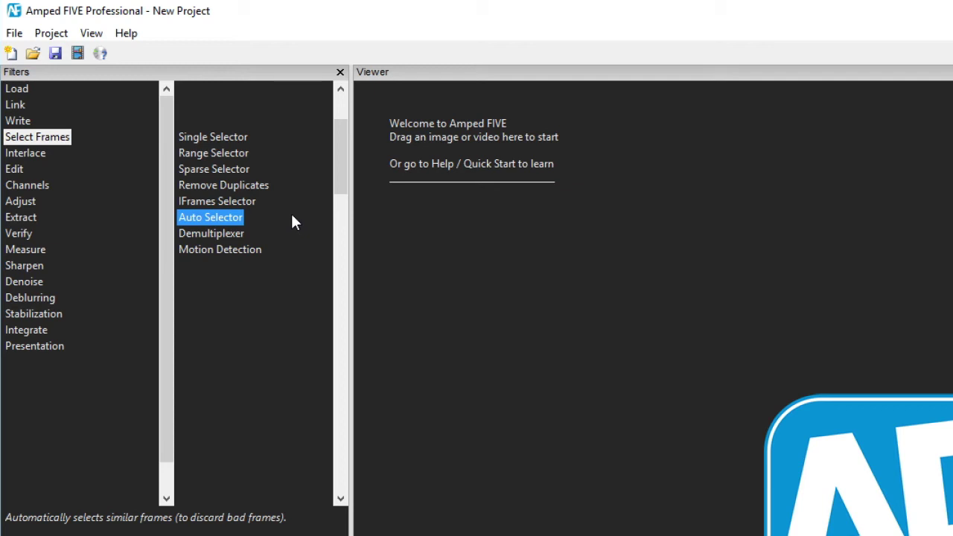
pyautogui.click(295, 230)
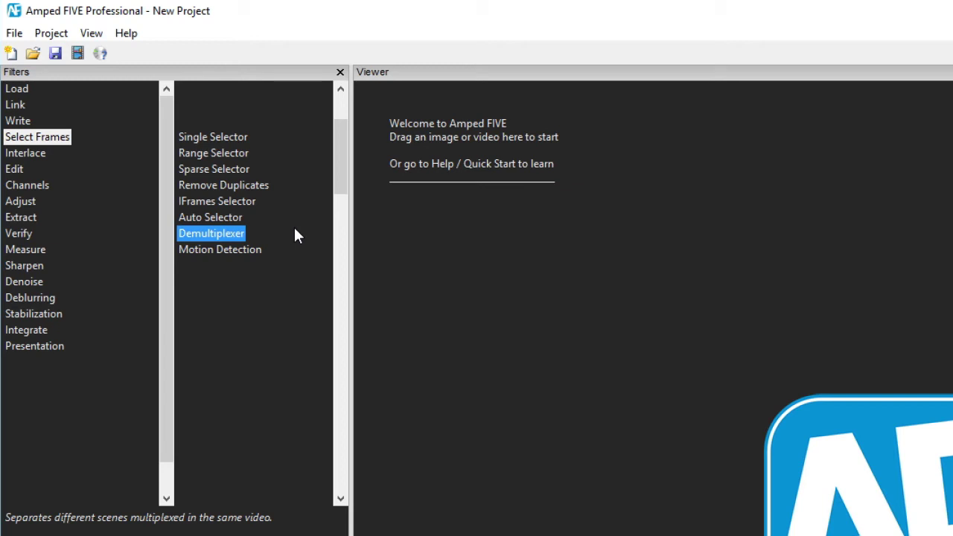
pyautogui.click(302, 251)
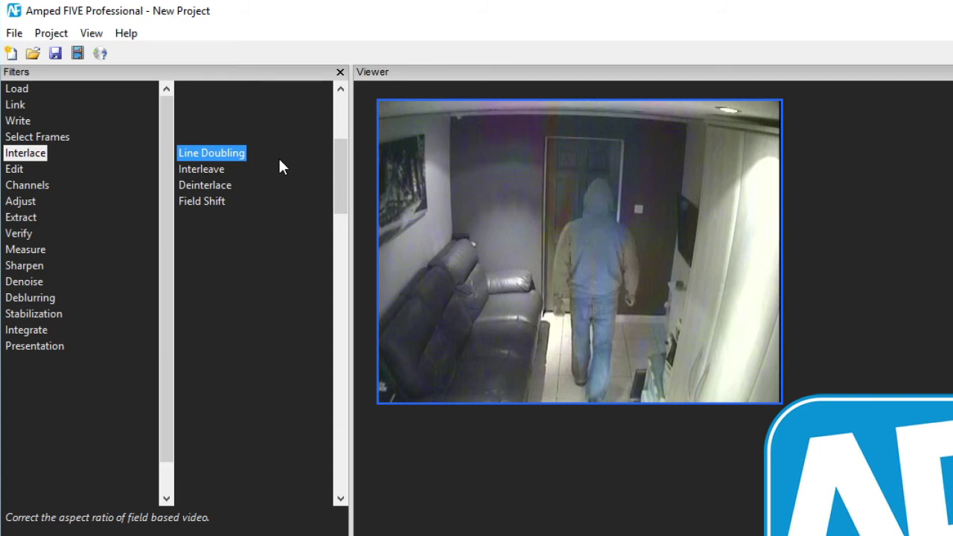
# Show the Interleave, Deinterlace and Field Shift filter descriptions
pyautogui.click(279, 173)
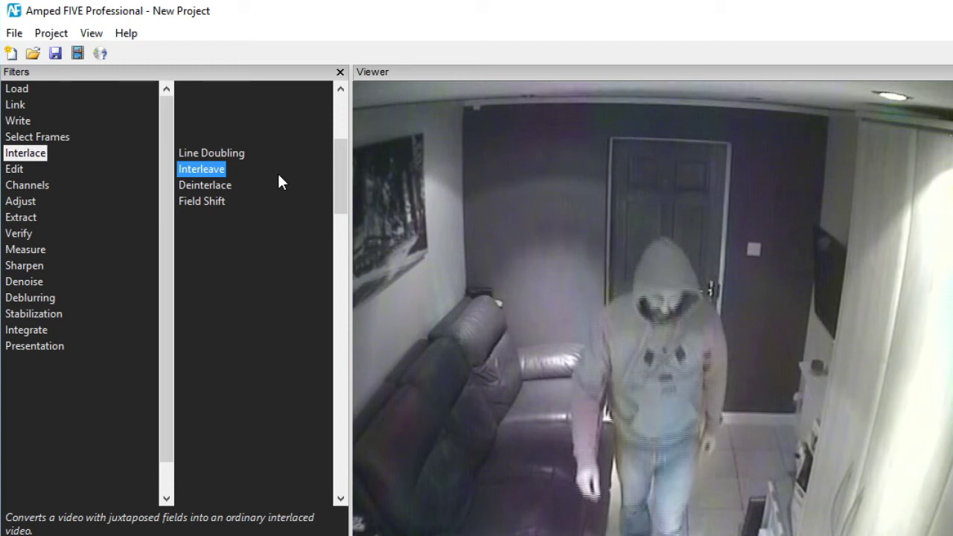
pyautogui.click(283, 187)
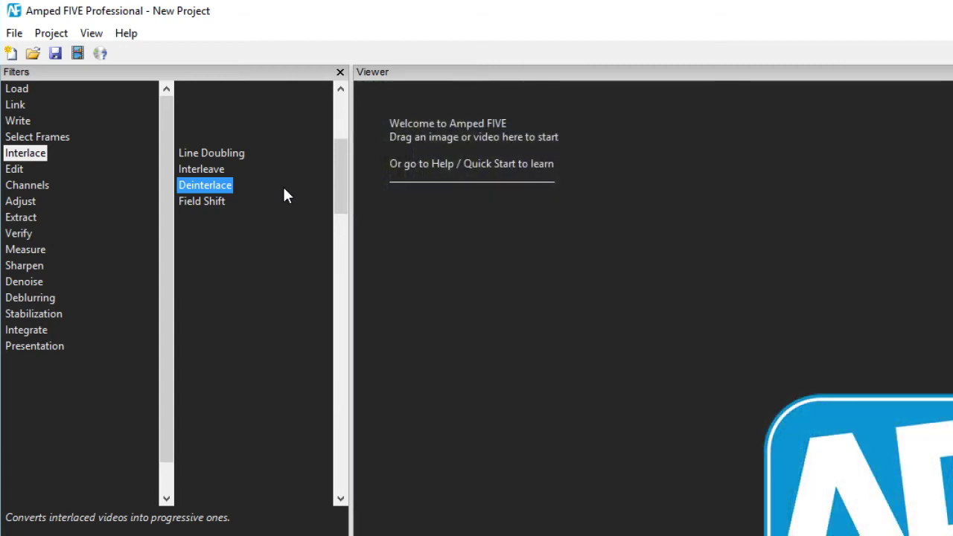
pyautogui.click(286, 201)
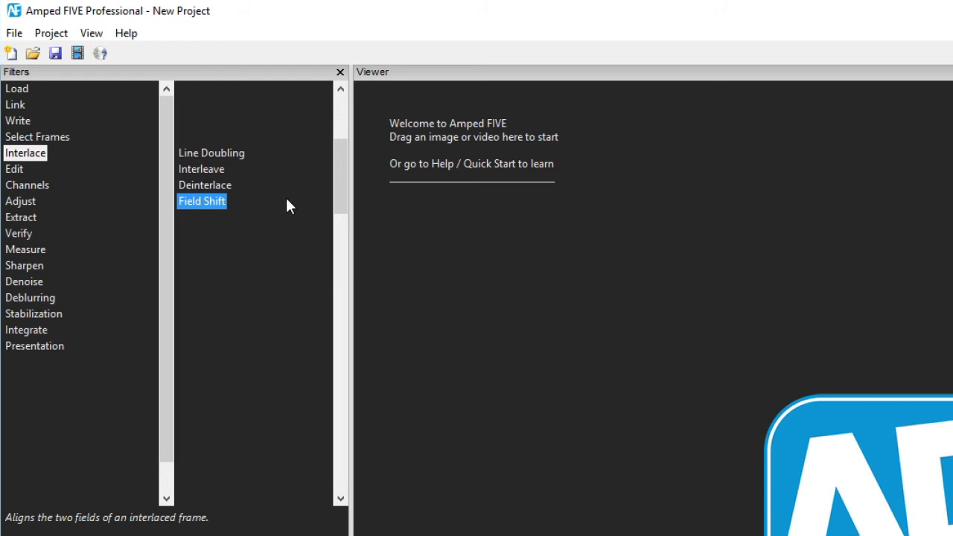
# Switch to the Edit category and show the Rotate, Smart Resize and Frame Size descriptions
pyautogui.press('Down')
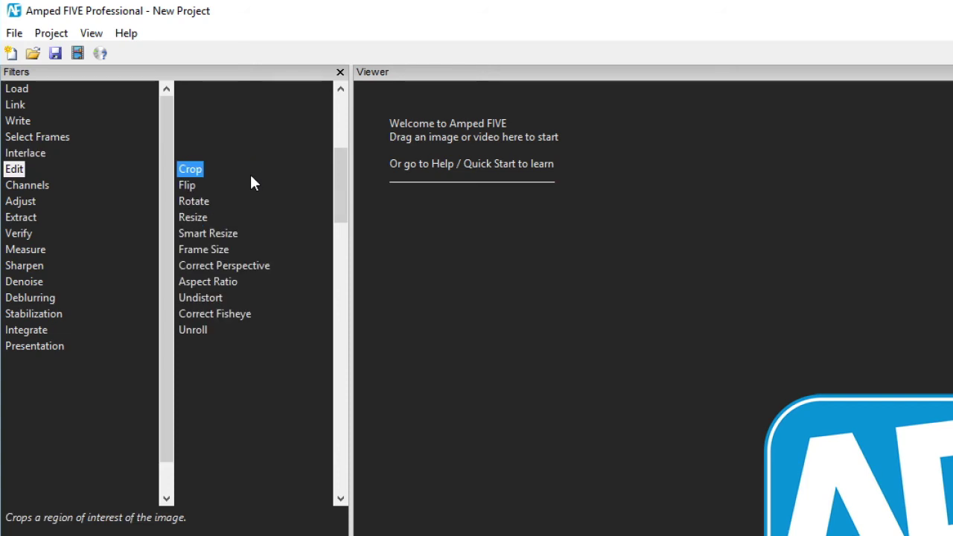
pyautogui.press('Down')
pyautogui.press('Down')
pyautogui.press('Down')
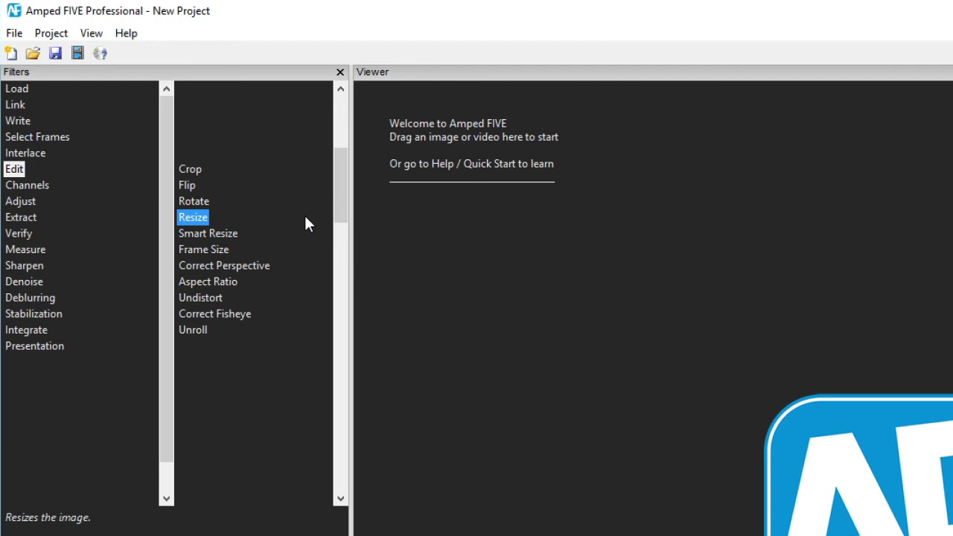
pyautogui.click(303, 232)
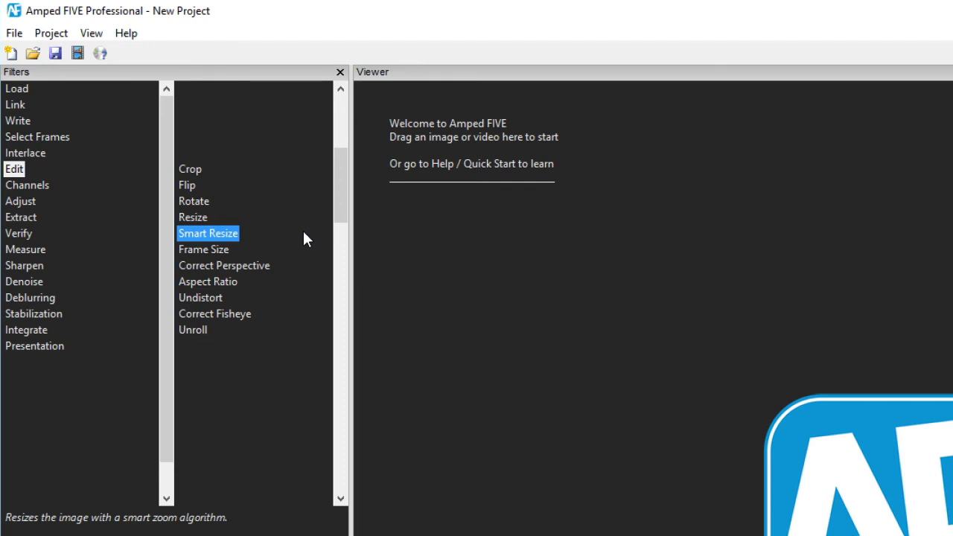
pyautogui.click(308, 251)
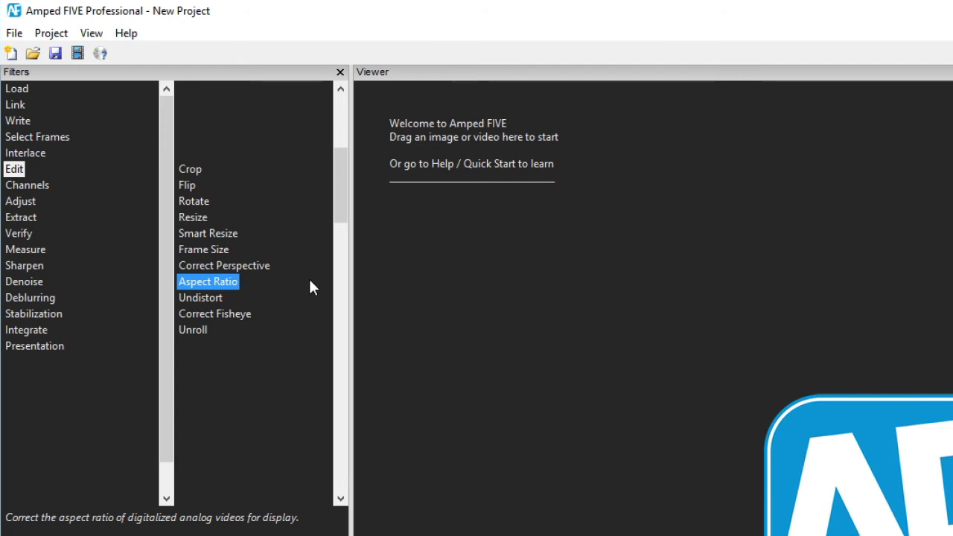
# Show the Undistort, Correct Fisheye and Unroll descriptions in turn
pyautogui.click(308, 298)
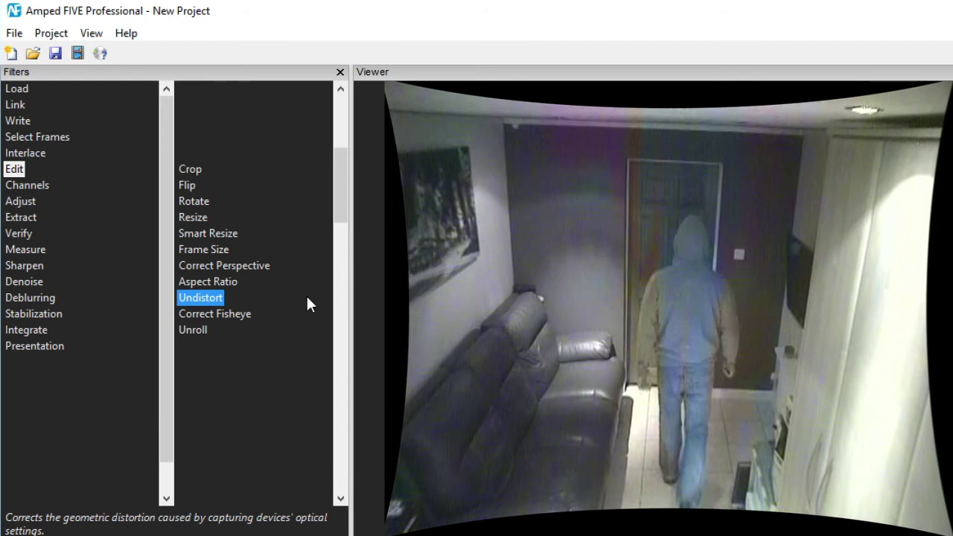
pyautogui.click(301, 314)
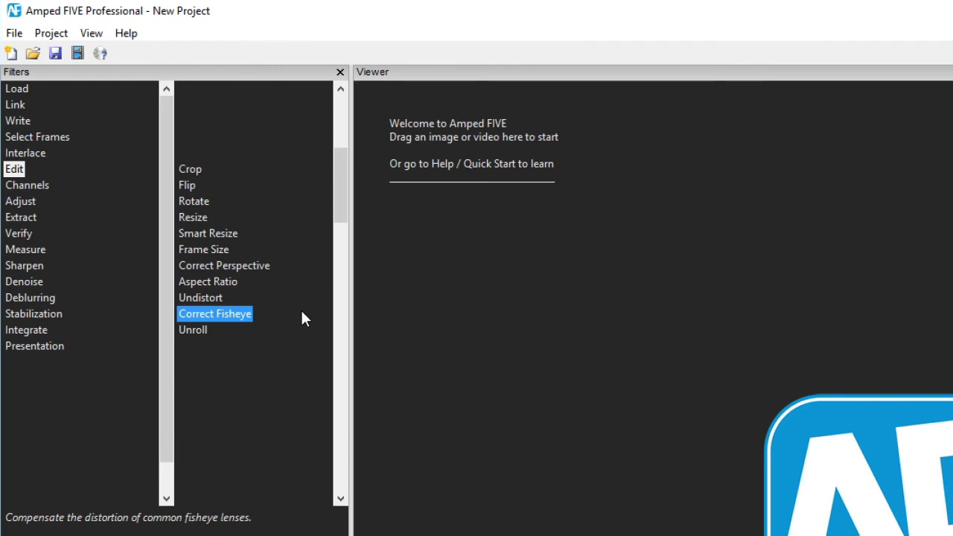
pyautogui.click(301, 330)
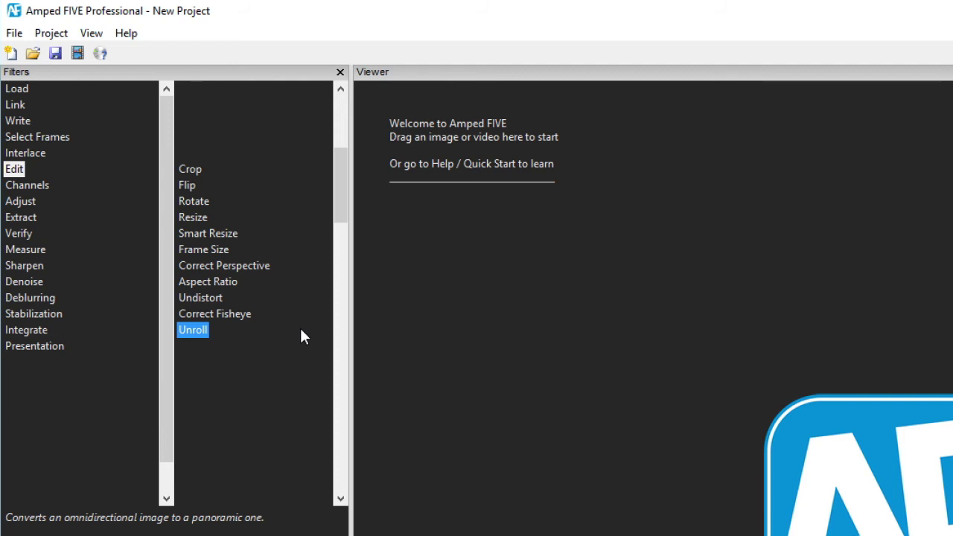
# Switch to the Channels category and show the Color Conversion description
pyautogui.press('Down')
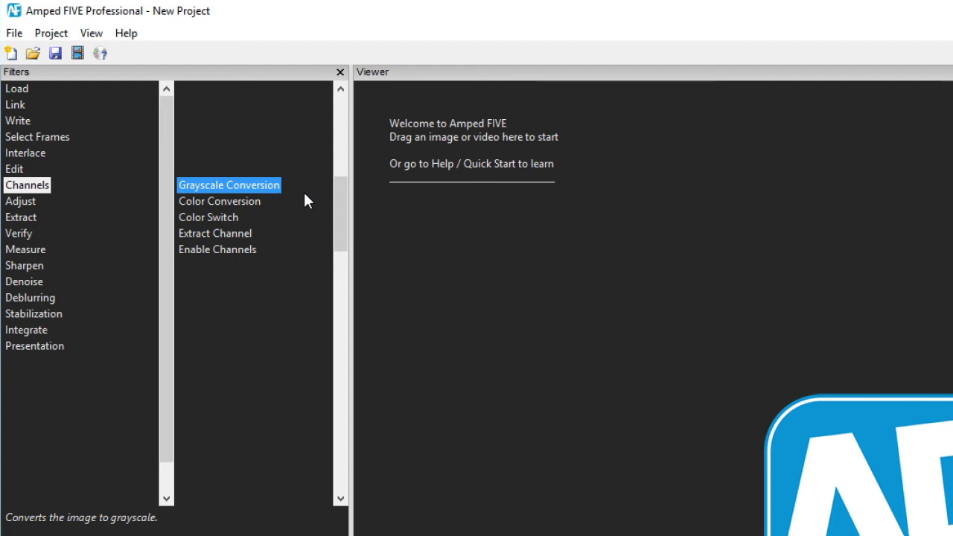
pyautogui.click(310, 202)
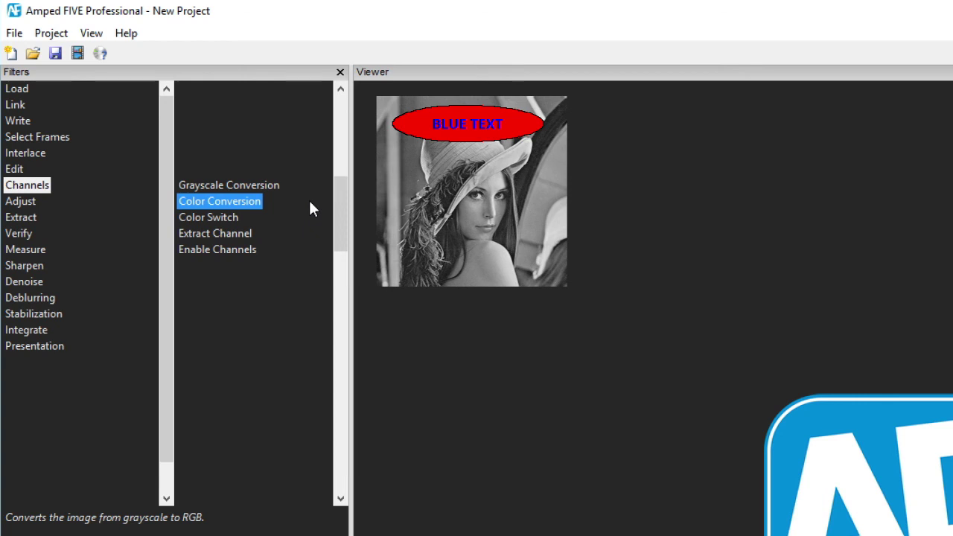
# Show the Color Switch, Extract Channel and Enable Channels filter descriptions
pyautogui.click(304, 215)
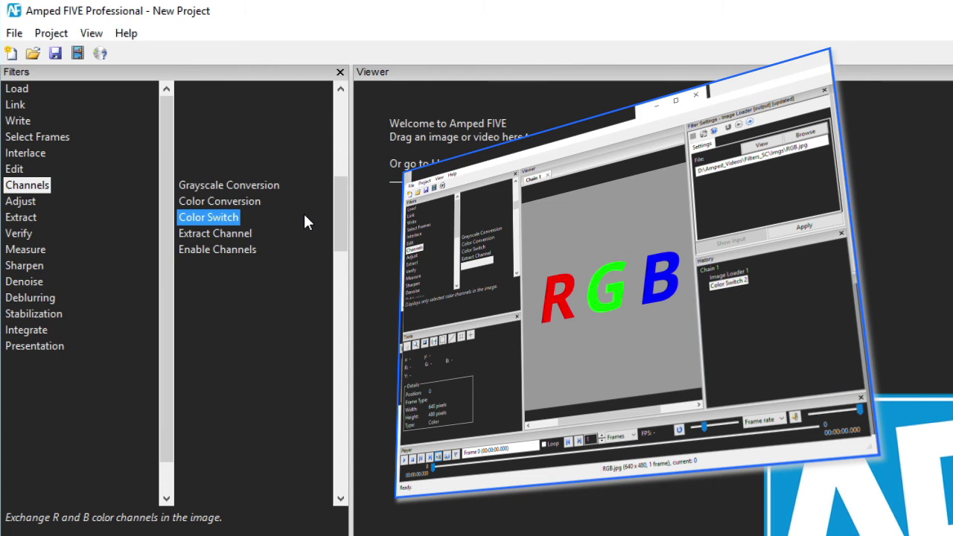
pyautogui.click(305, 231)
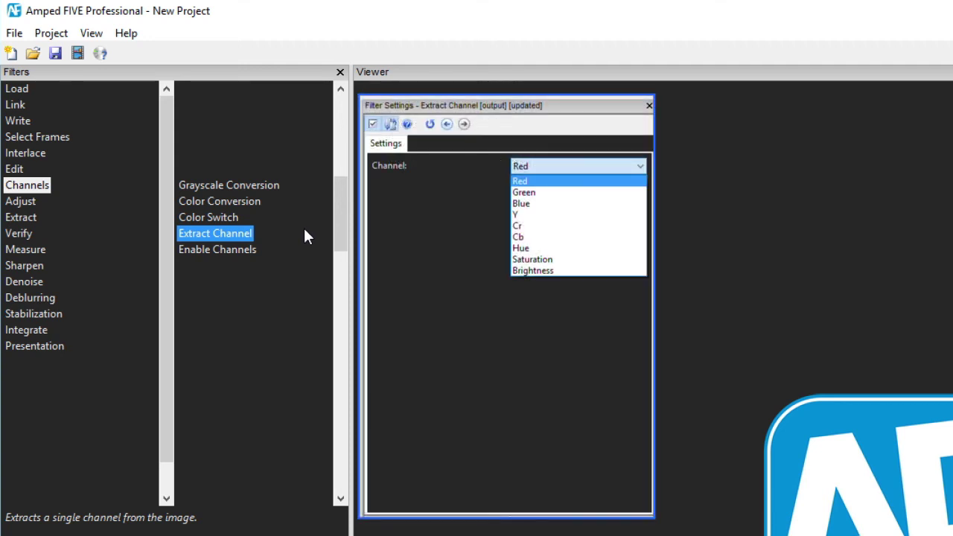
pyautogui.click(302, 251)
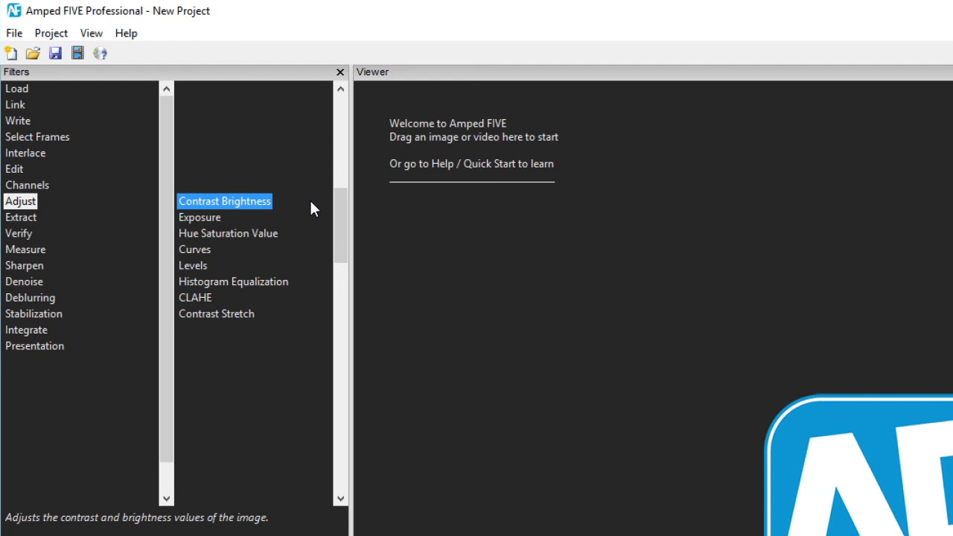
# Read the Adjust descriptions for Exposure, Hue Saturation Value, Curves and Levels
pyautogui.click(312, 213)
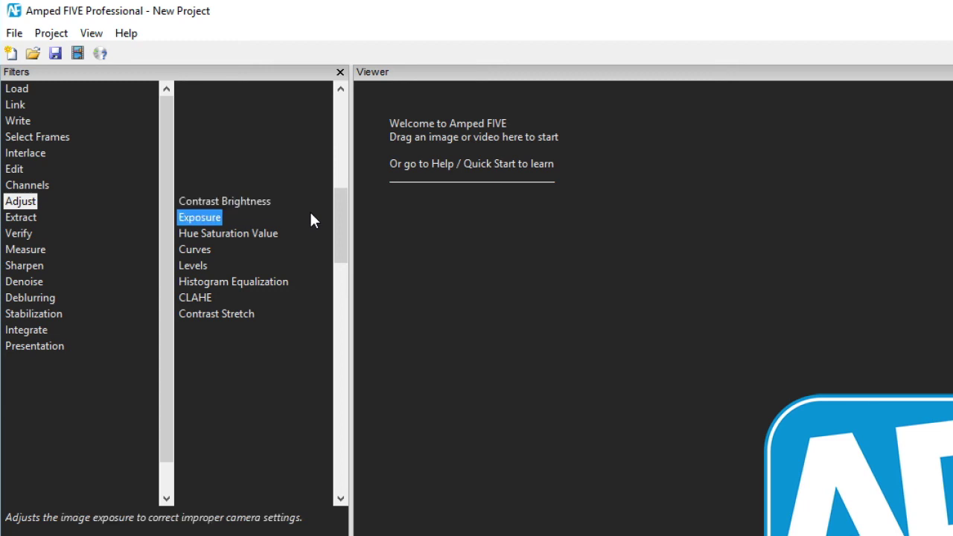
pyautogui.click(317, 235)
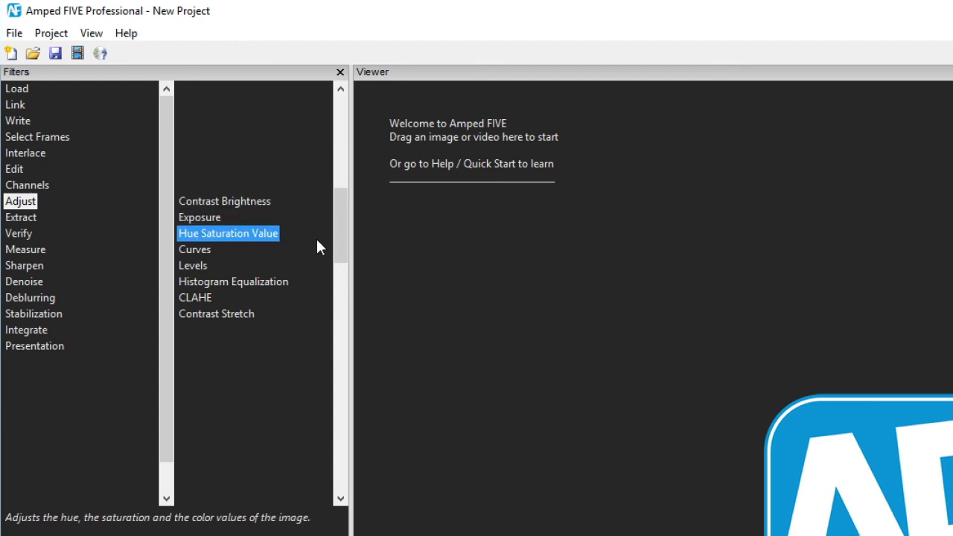
pyautogui.click(317, 253)
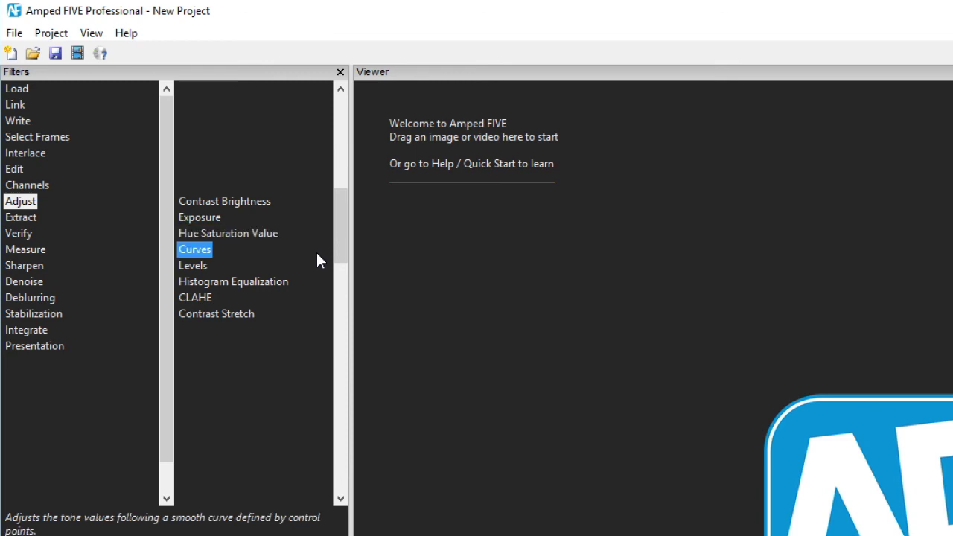
pyautogui.click(317, 266)
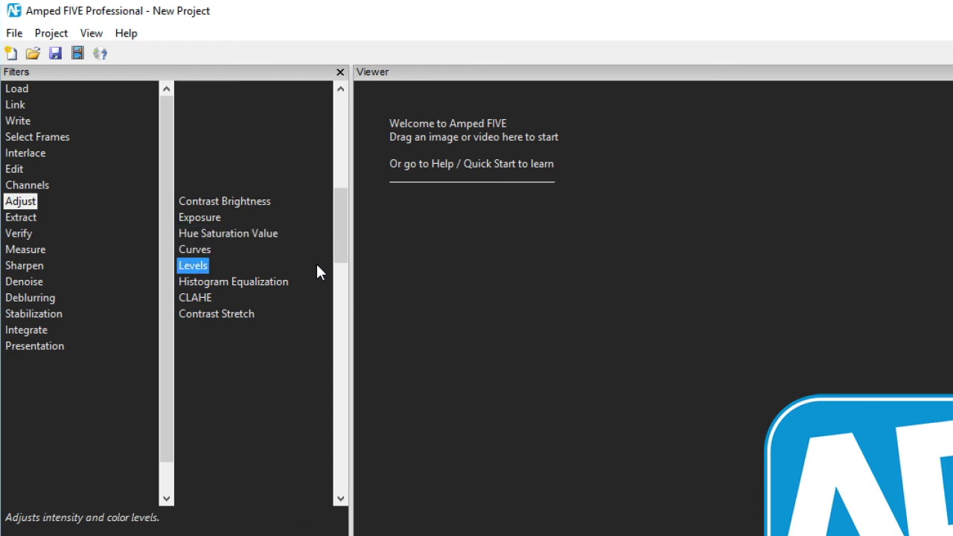
# View the Histogram Equalization and CLAHE filter descriptions in the Adjust list
pyautogui.click(320, 286)
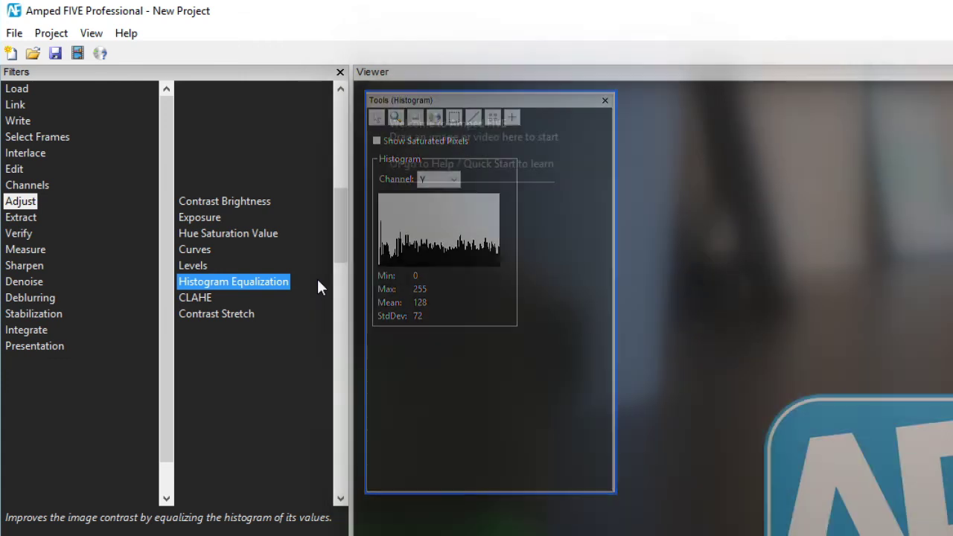
pyautogui.click(317, 296)
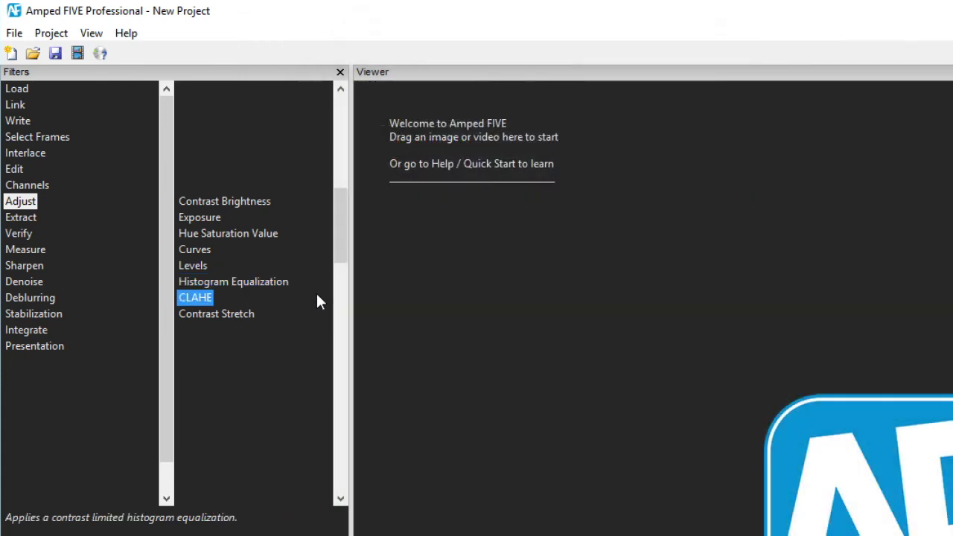